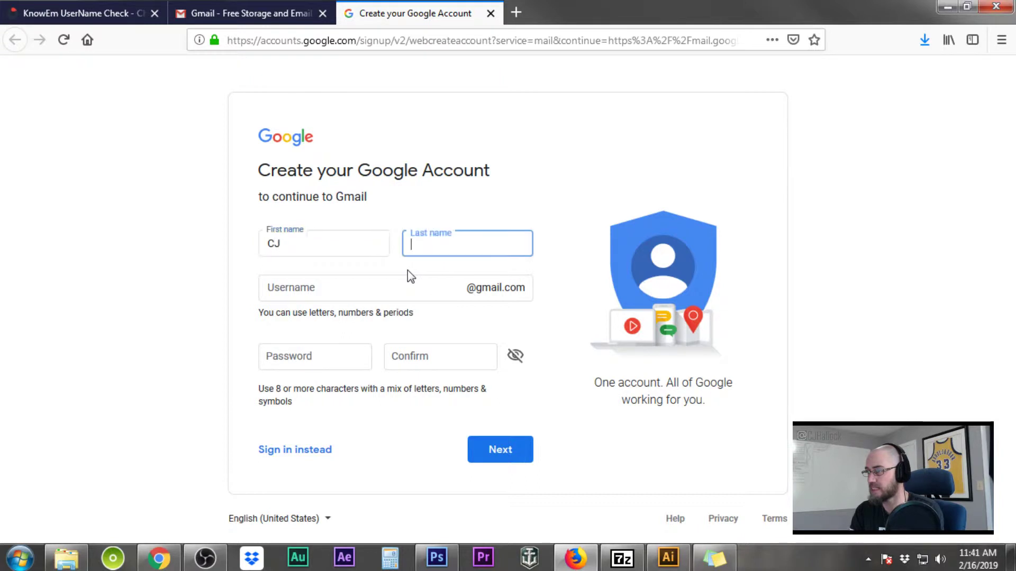
# Enter the last name and the desired username
pyautogui.write('Hallock')
pyautogui.press('Tab')
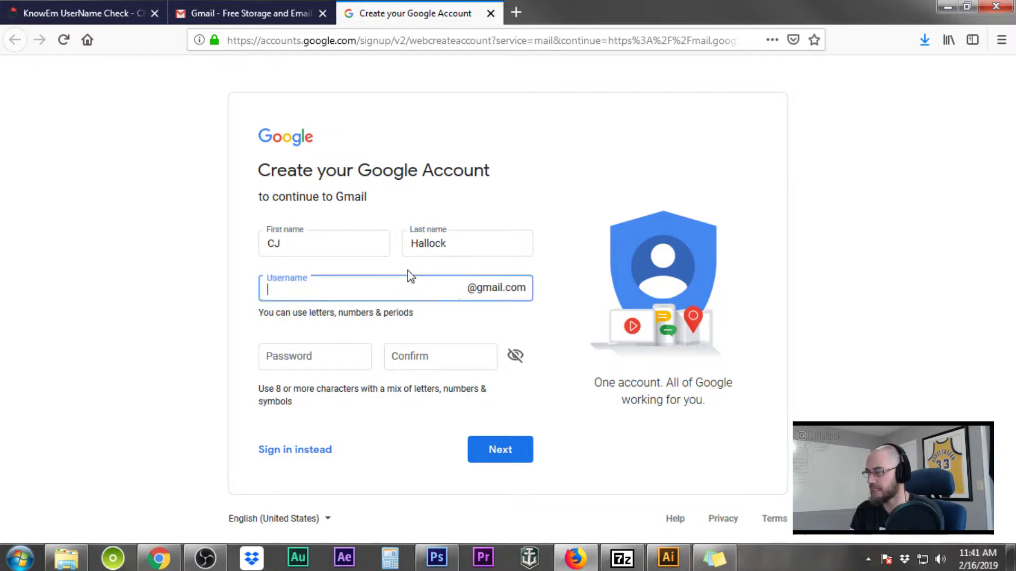
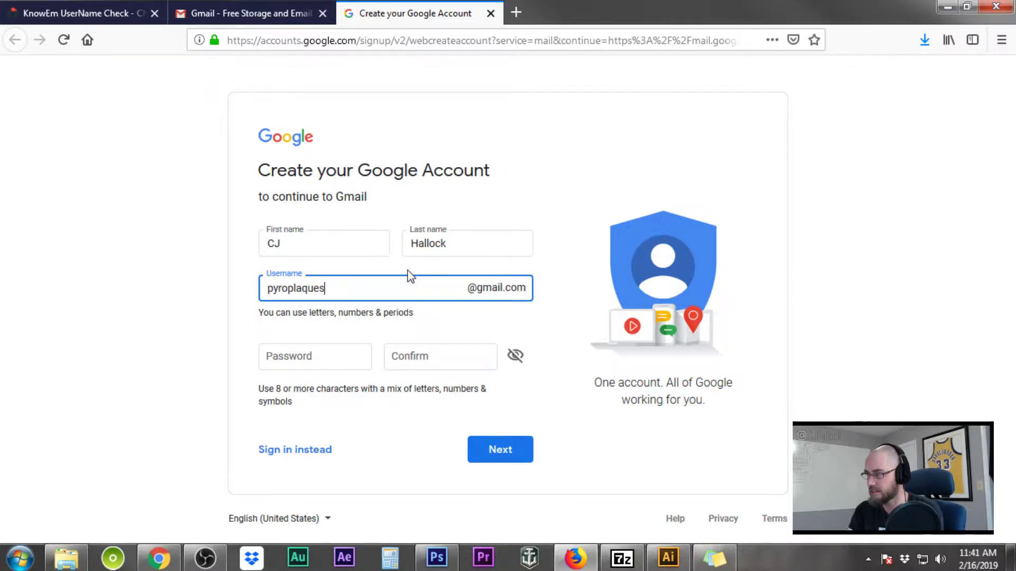
pyautogui.click(566, 360)
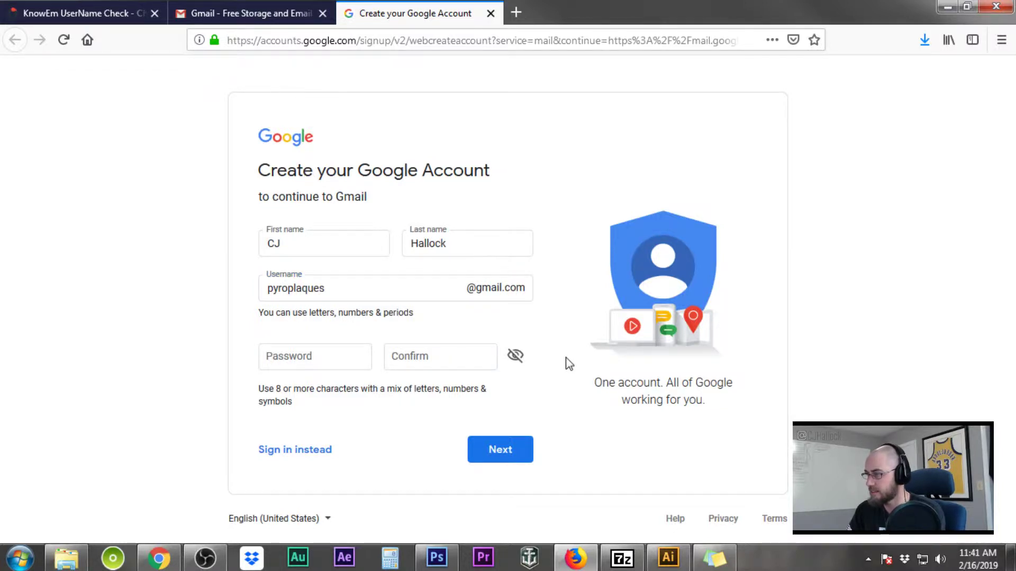
# Enter the account password, retype it in Confirm, and submit the form
pyautogui.click(306, 358)
pyautogui.write('••')
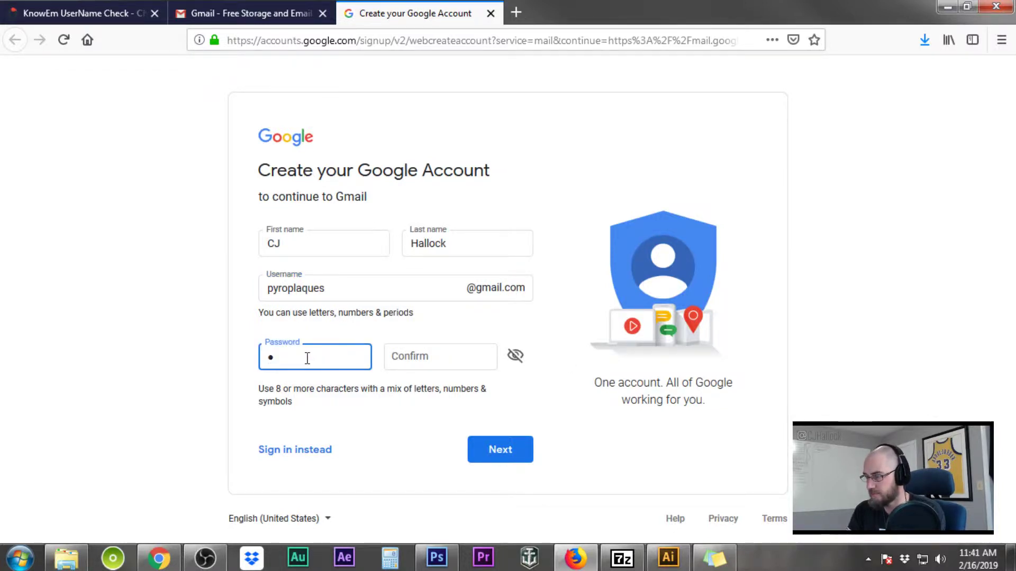
pyautogui.write('••••••')
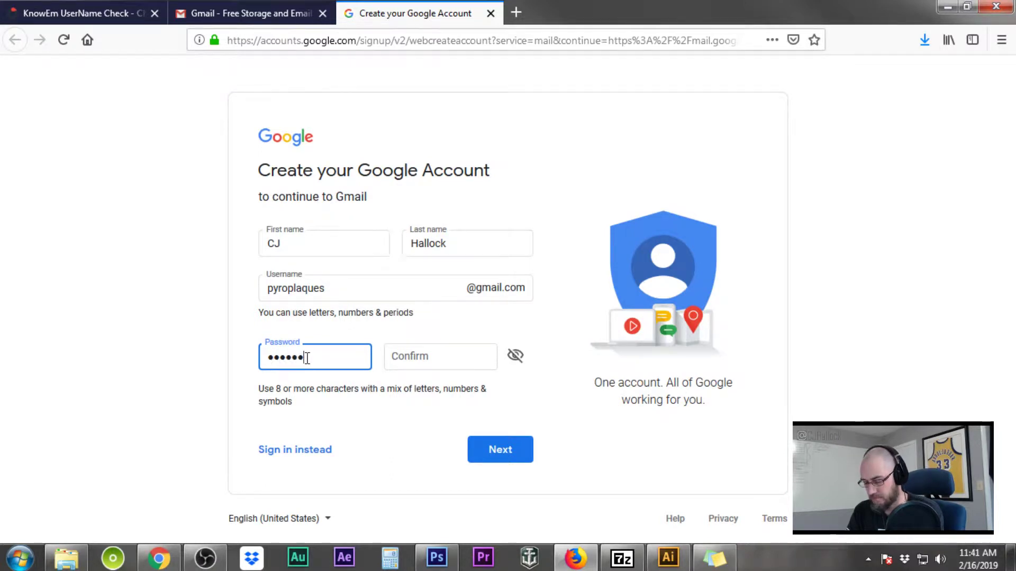
pyautogui.press('BackSpace')
pyautogui.press('BackSpace')
pyautogui.press('BackSpace')
pyautogui.press('BackSpace')
pyautogui.press('BackSpace')
pyautogui.press('BackSpace')
pyautogui.press('BackSpace')
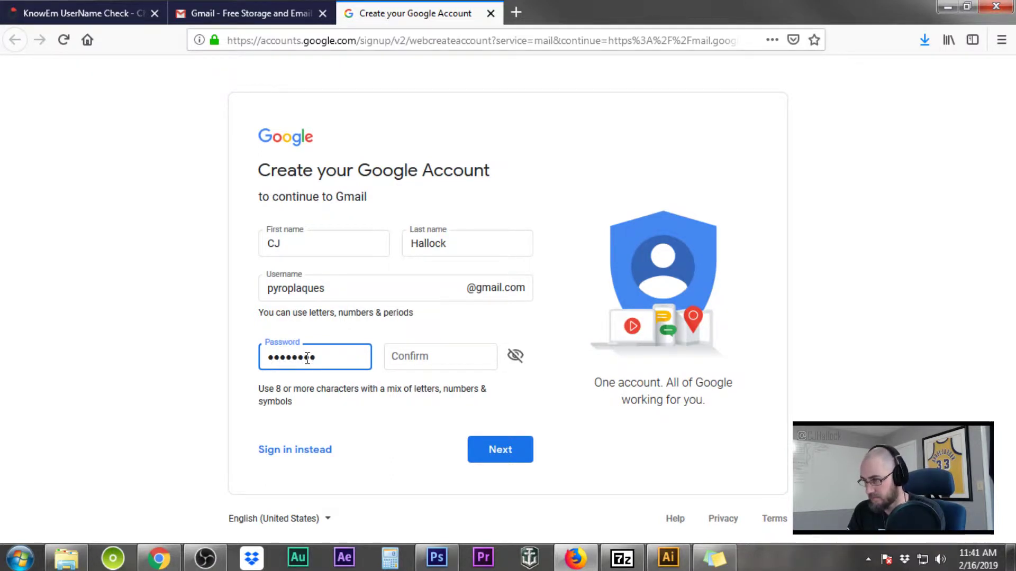
pyautogui.press('BackSpace')
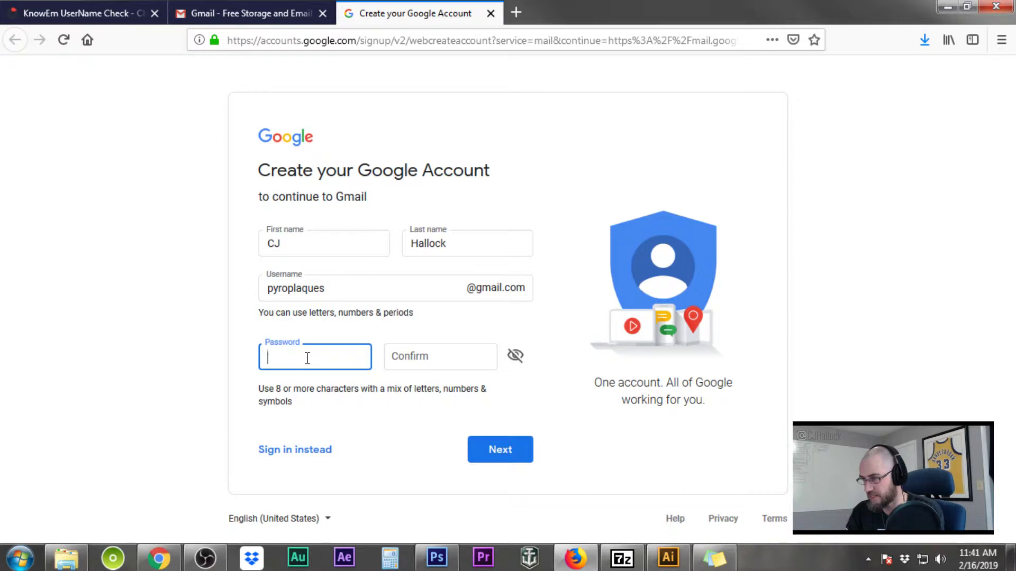
pyautogui.write('••••••••')
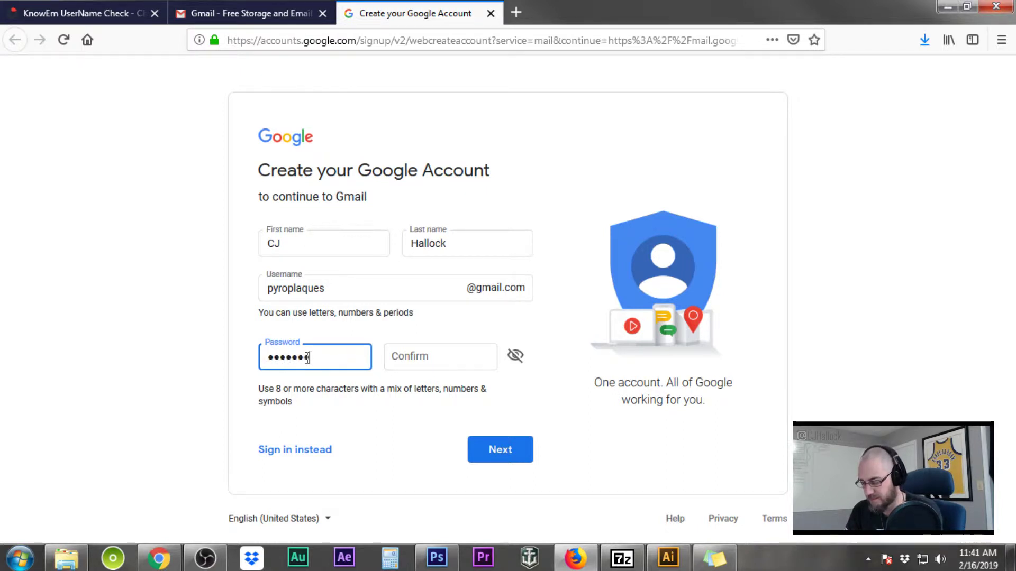
pyautogui.write('••')
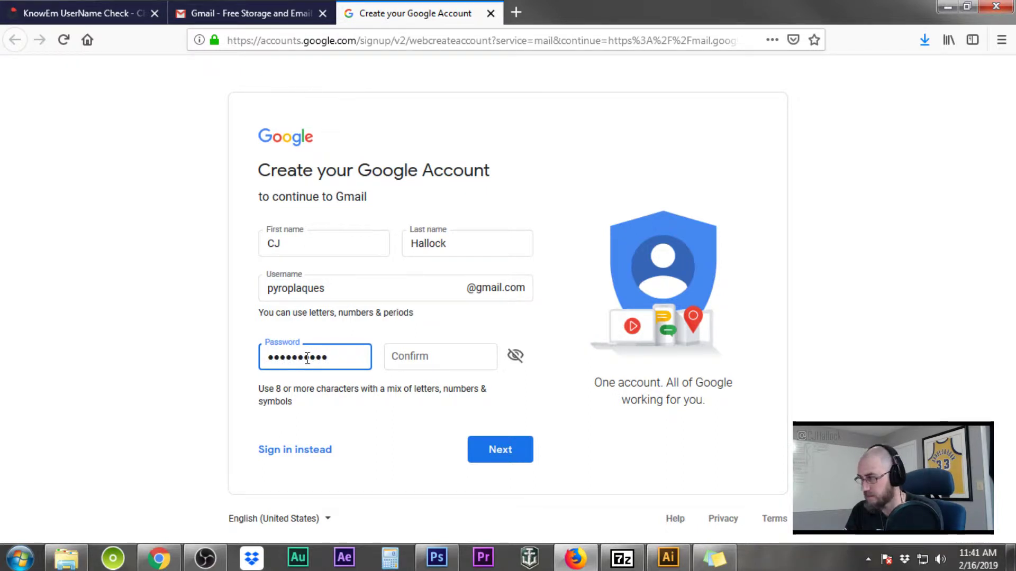
pyautogui.write('•')
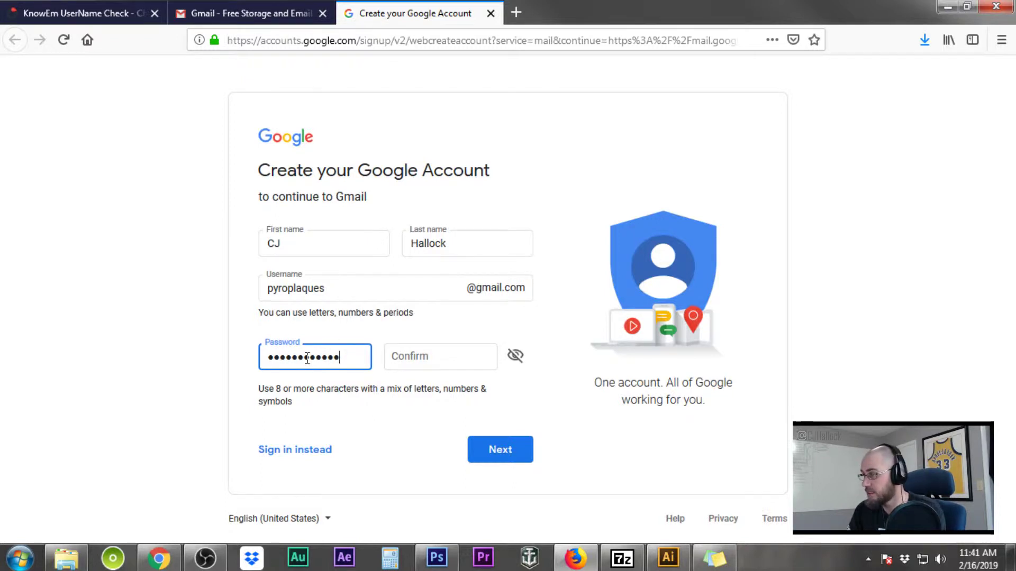
pyautogui.click(450, 361)
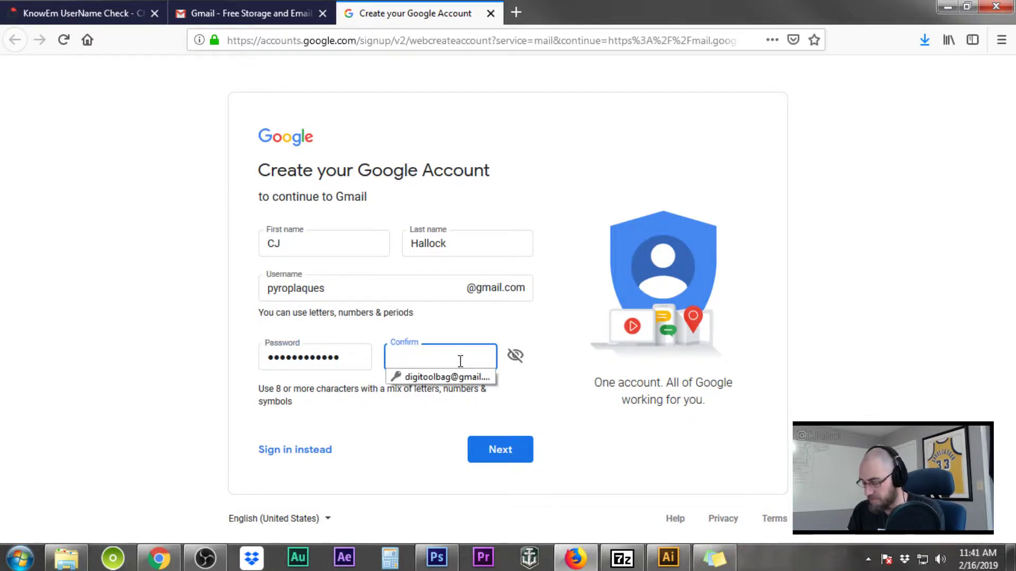
pyautogui.write('•••••••')
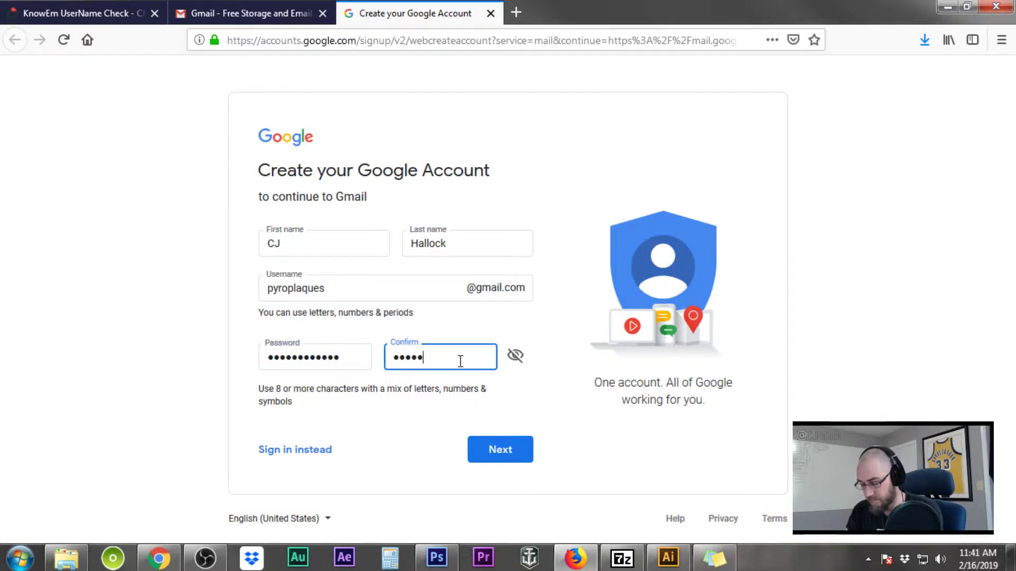
pyautogui.write('•••')
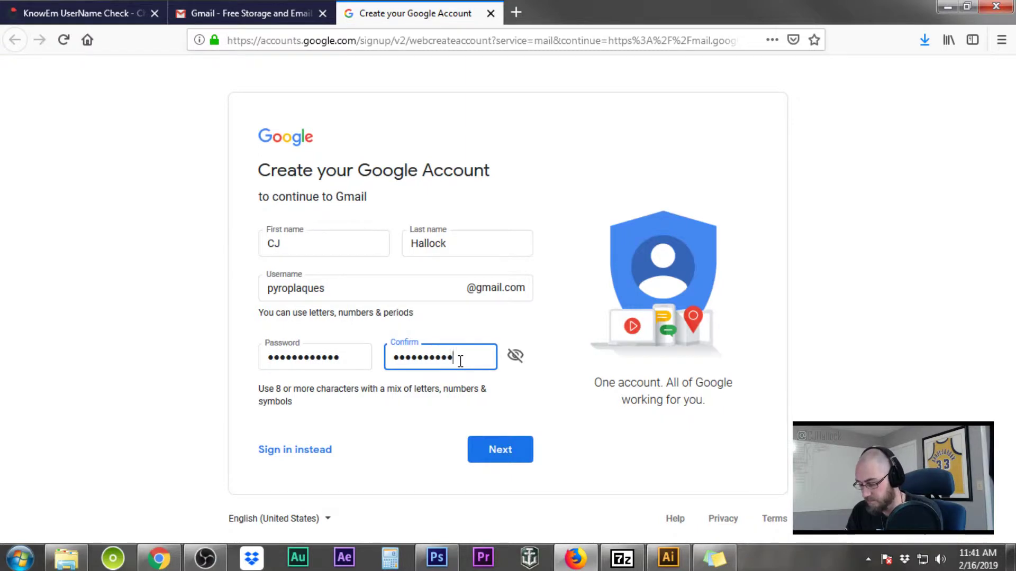
pyautogui.write('••')
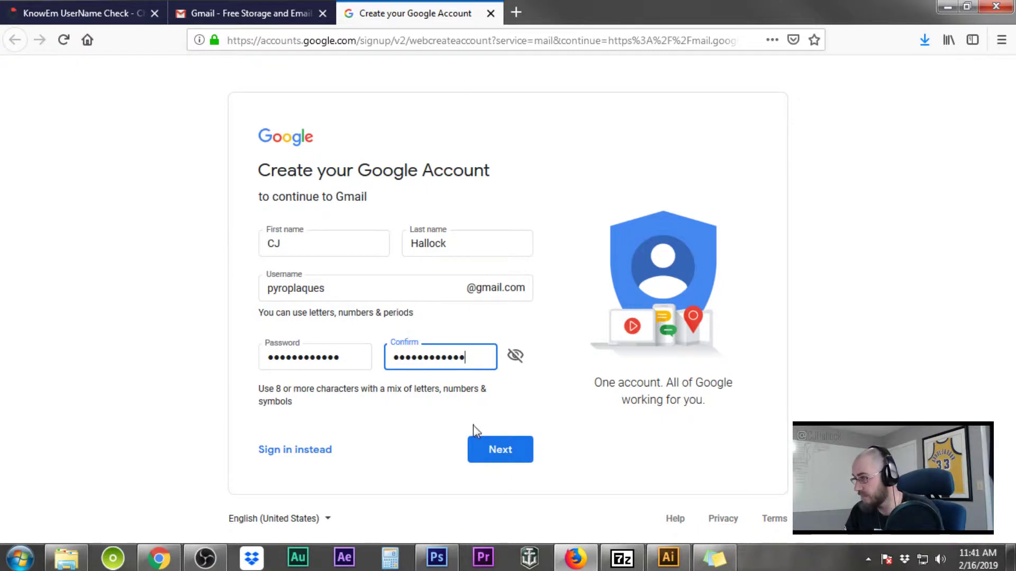
pyautogui.click(490, 450)
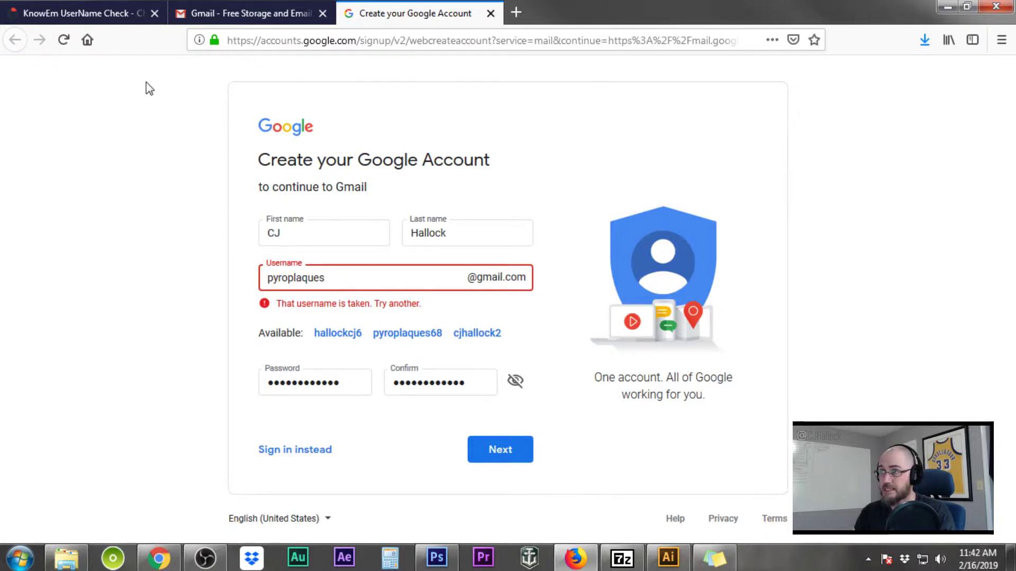
# Switch to the KnowEm tab to check the username's availability elsewhere
pyautogui.click(74, 16)
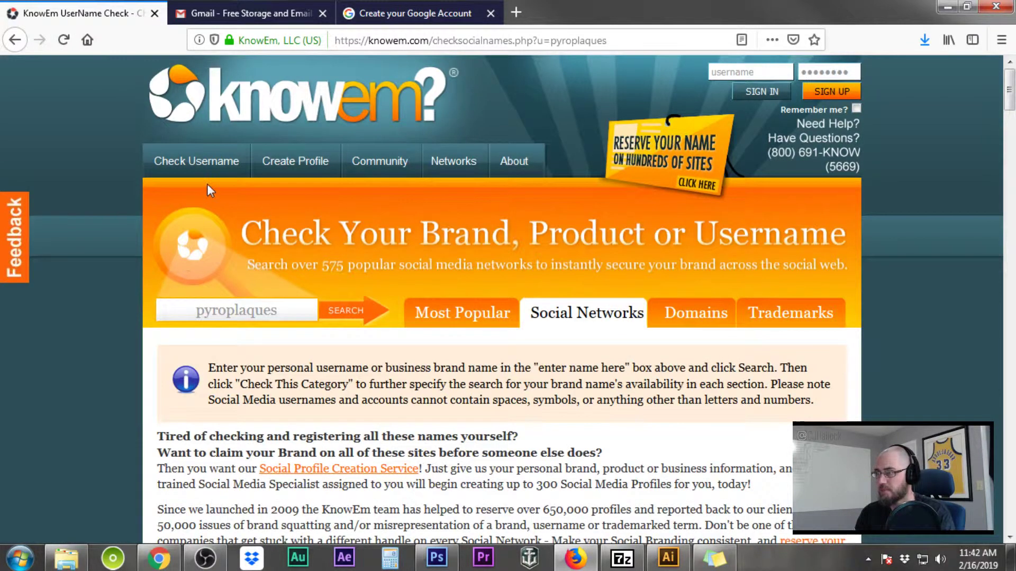
# Review KnowEm's Most Popular availability results for the username, then return to Gmail
pyautogui.click(478, 324)
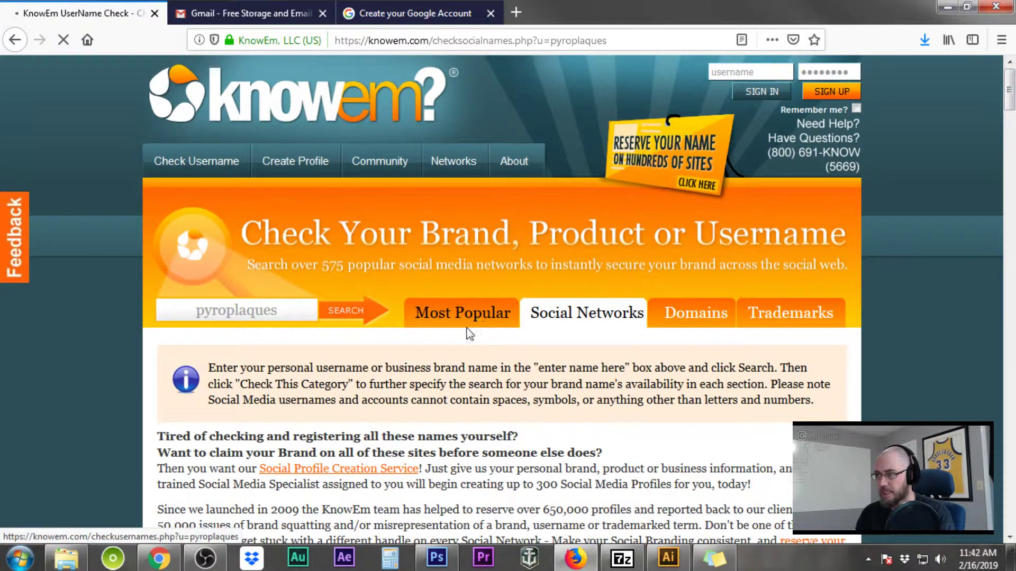
pyautogui.scroll(-4, 670, 384)
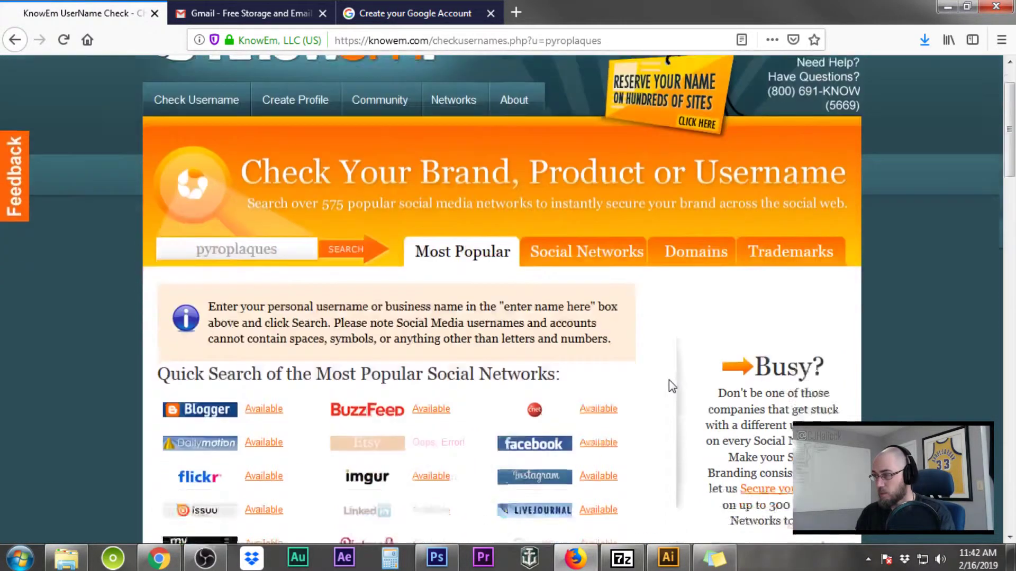
pyautogui.scroll(-5, 668, 380)
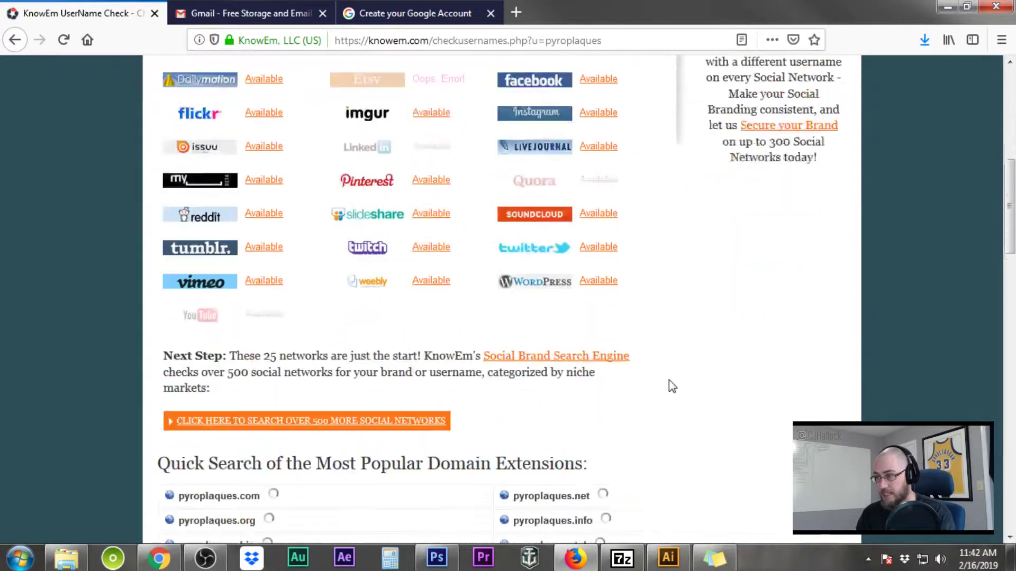
pyautogui.scroll(-8, 669, 380)
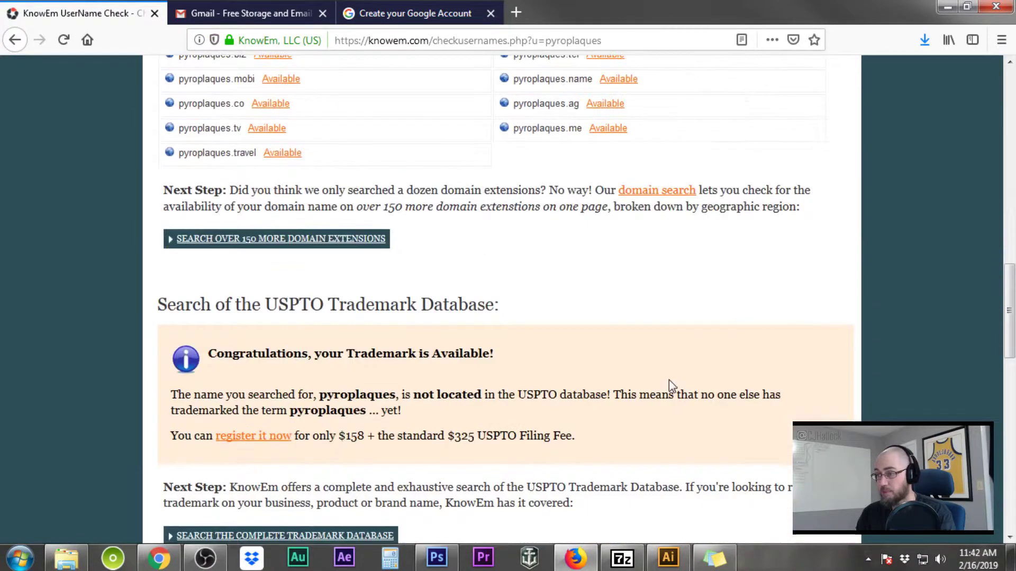
pyautogui.scroll(9, 669, 380)
pyautogui.scroll(5, 668, 380)
pyautogui.scroll(-3, 669, 380)
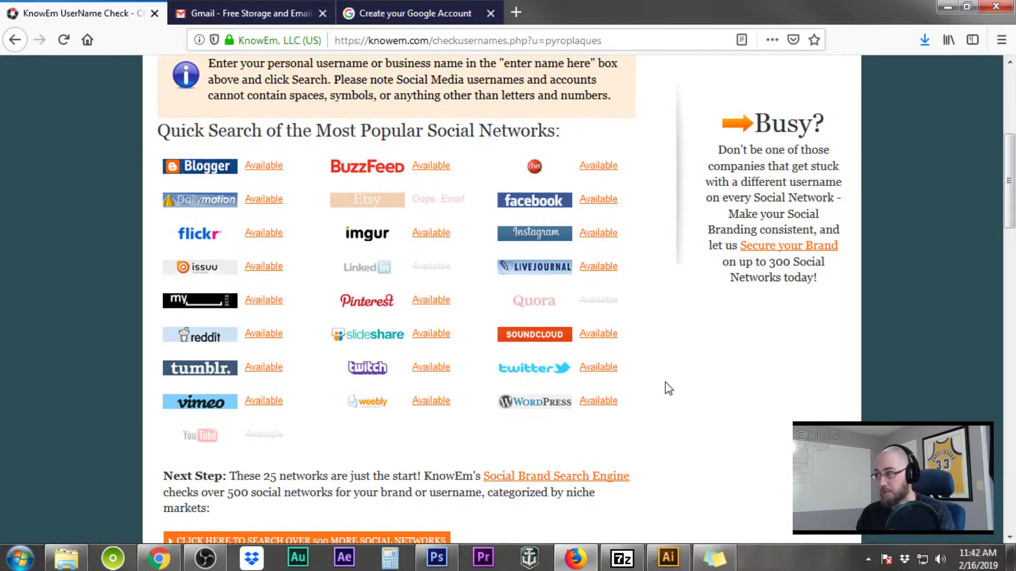
pyautogui.moveTo(208, 438)
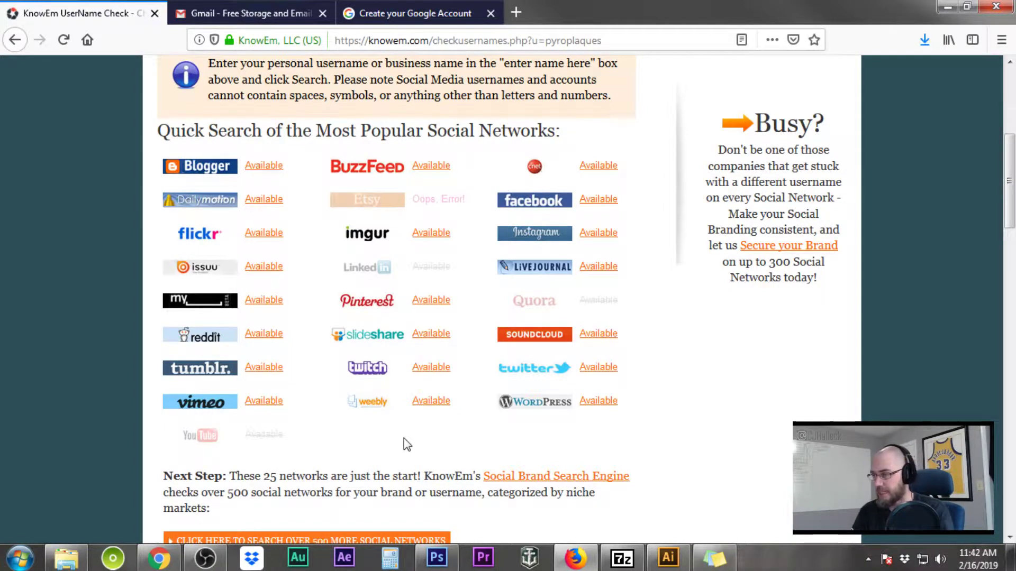
pyautogui.scroll(-10, 405, 444)
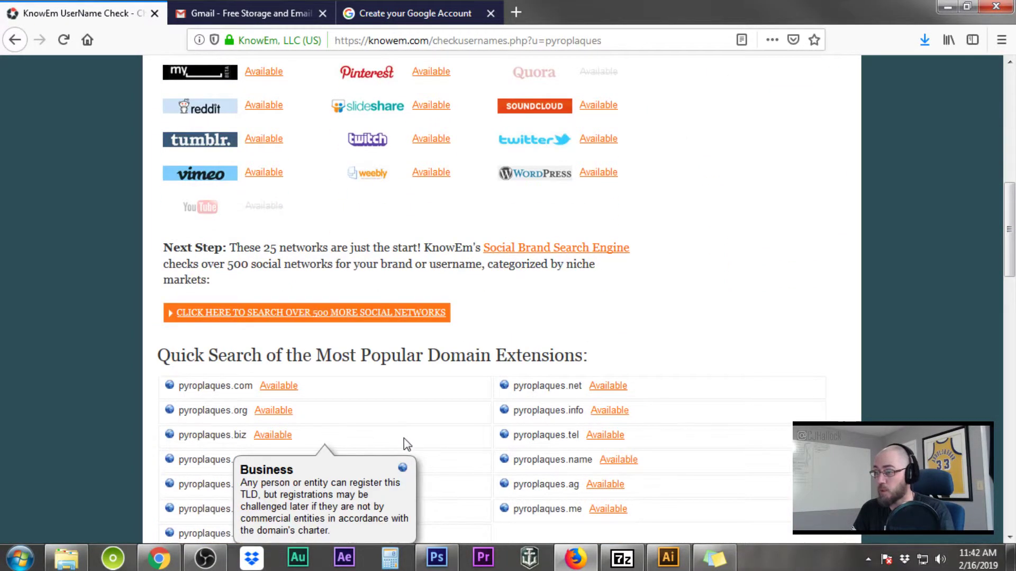
pyautogui.scroll(5, 405, 443)
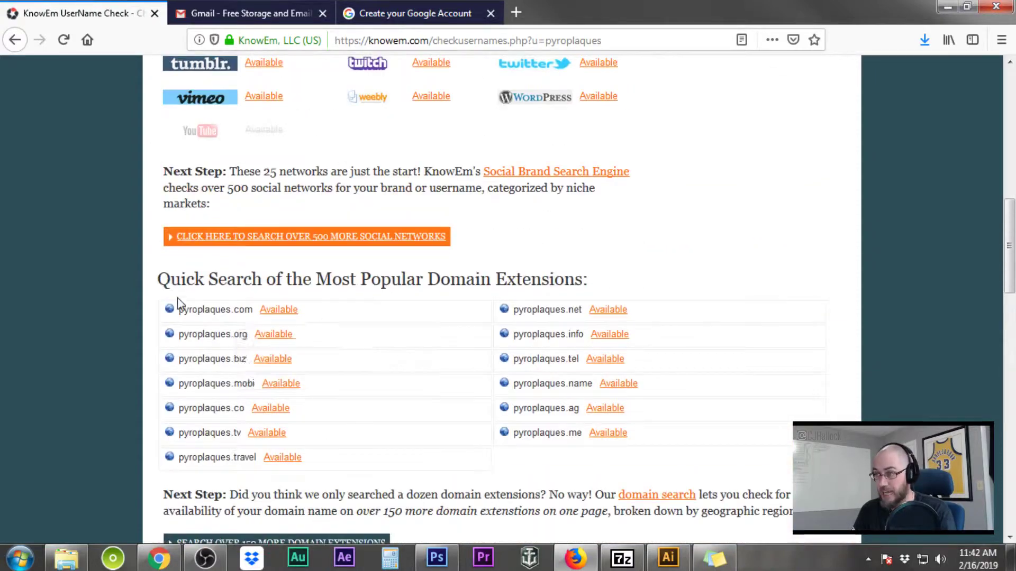
pyautogui.scroll(-5, 412, 377)
pyautogui.scroll(12, 458, 458)
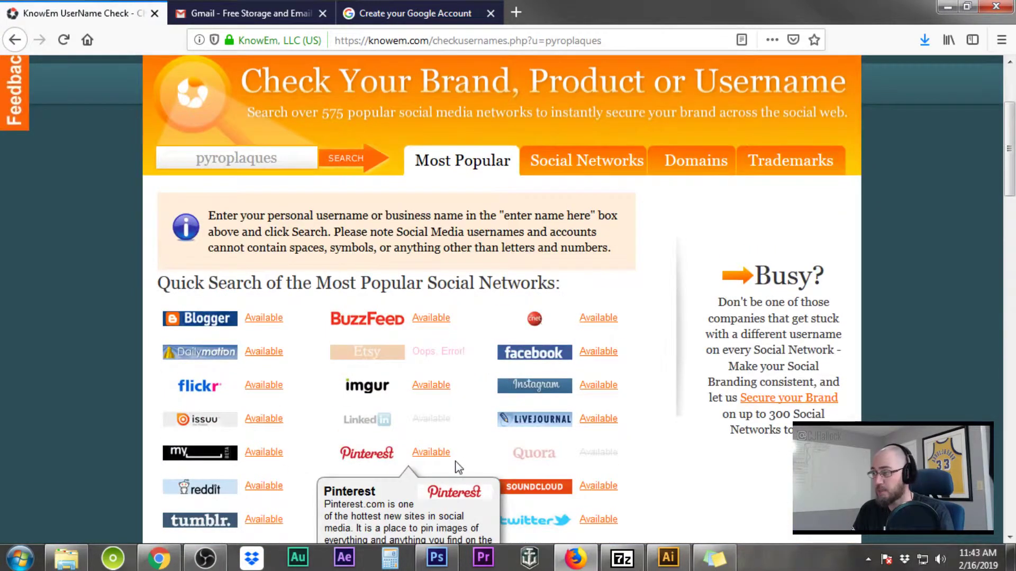
pyautogui.scroll(-3, 460, 463)
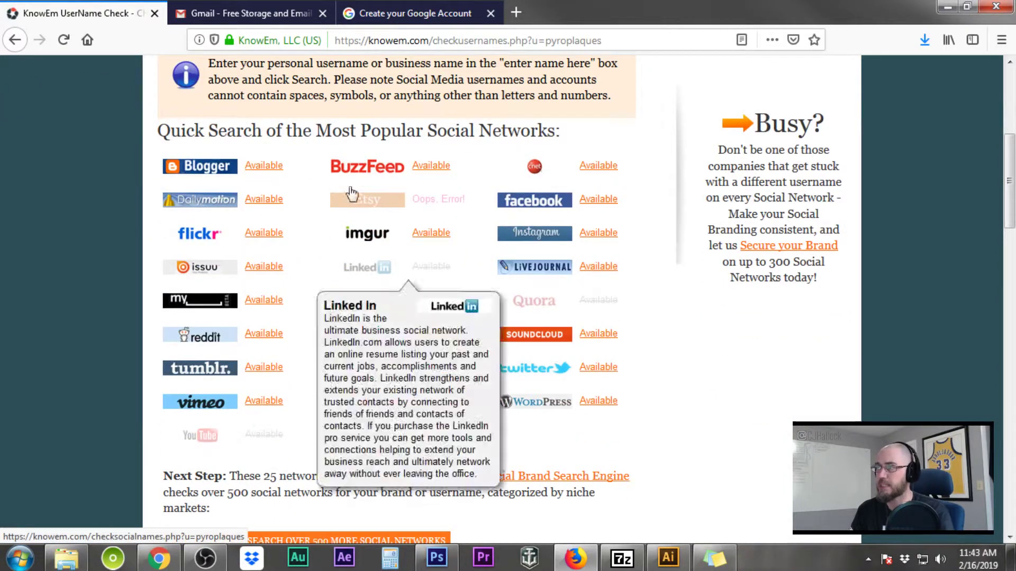
pyautogui.click(249, 14)
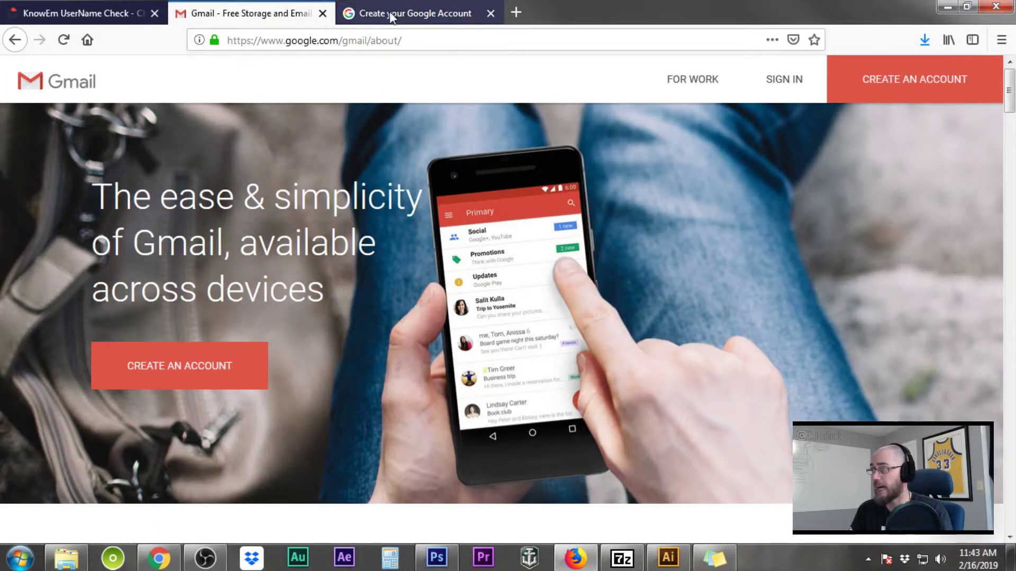
# Return to the Create your Google Account signup tab
pyautogui.click(391, 14)
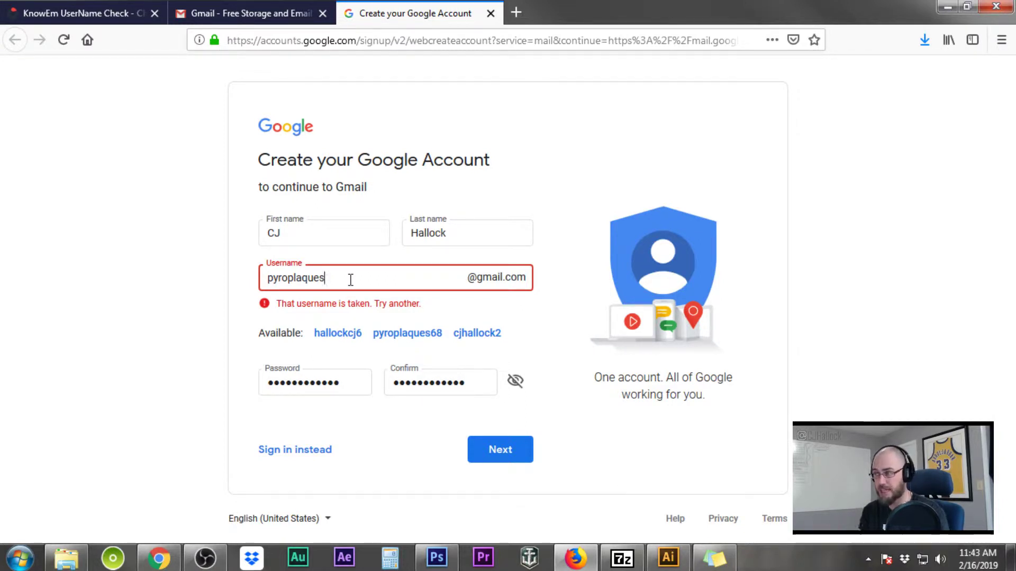
# Rework the username's ending until an available name is accepted, then submit
pyautogui.write('com')
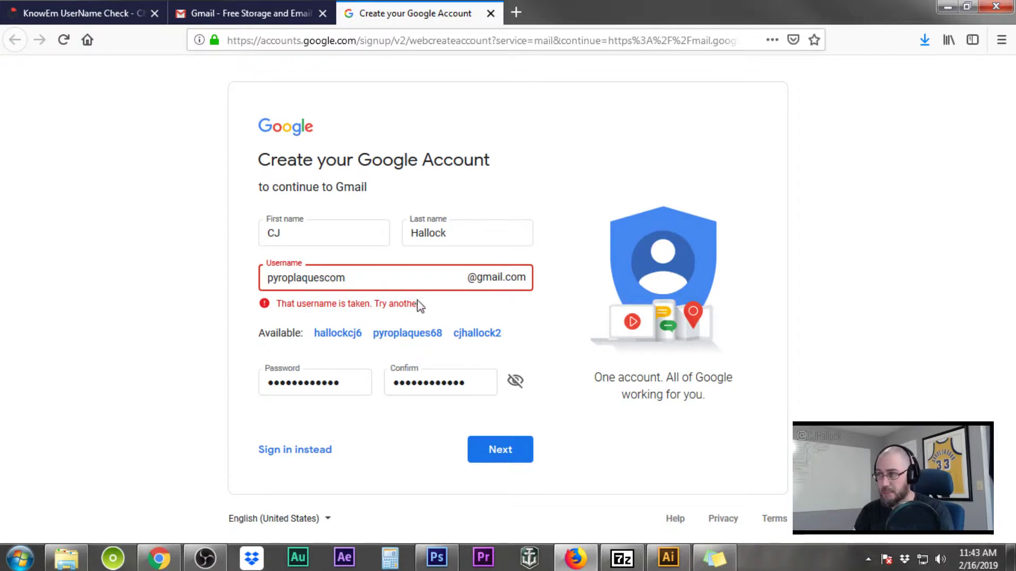
pyautogui.moveTo(356, 280); pyautogui.dragTo(336, 280)
pyautogui.click(336, 280)
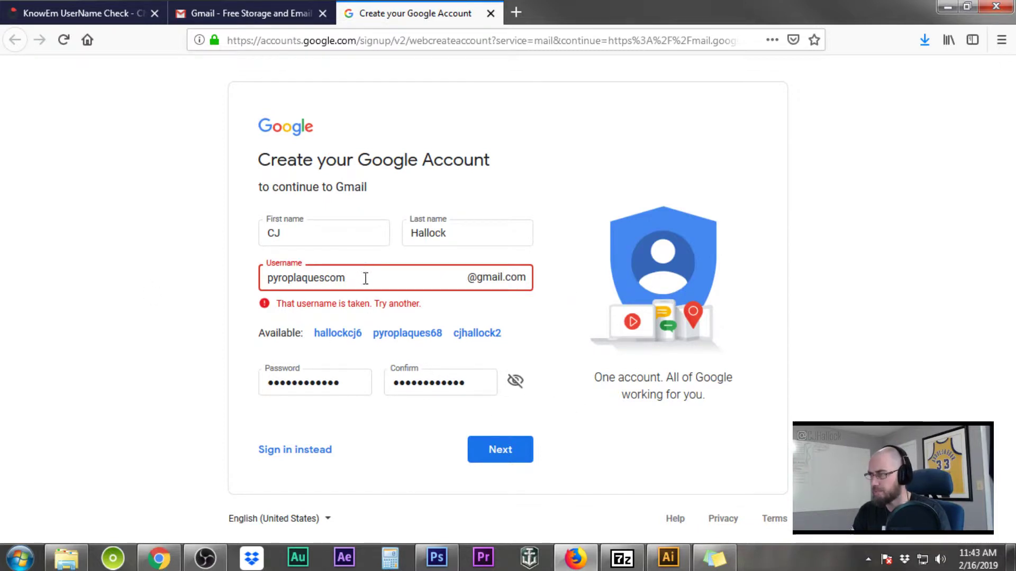
pyautogui.moveTo(365, 281); pyautogui.dragTo(319, 278)
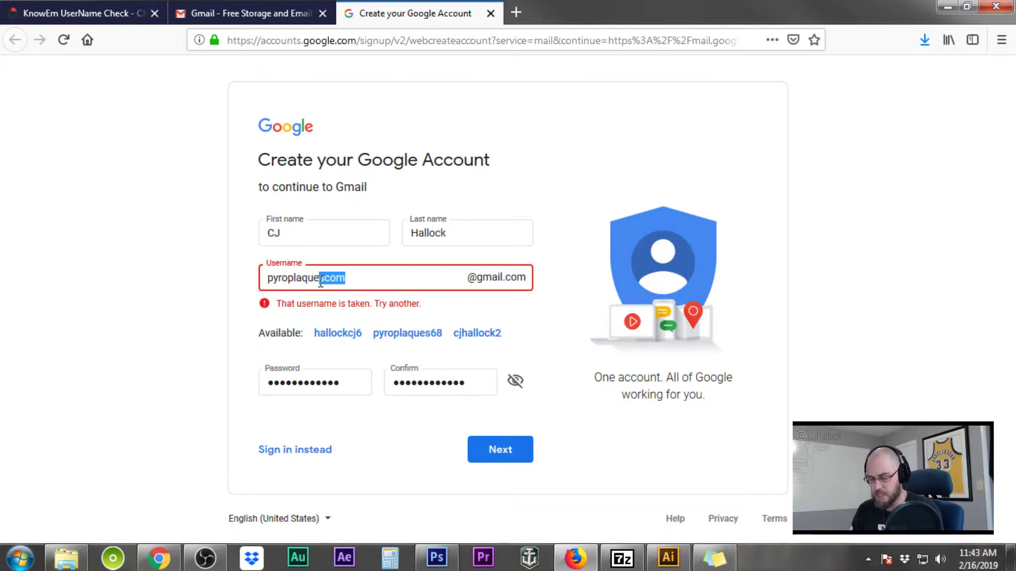
pyautogui.write('z')
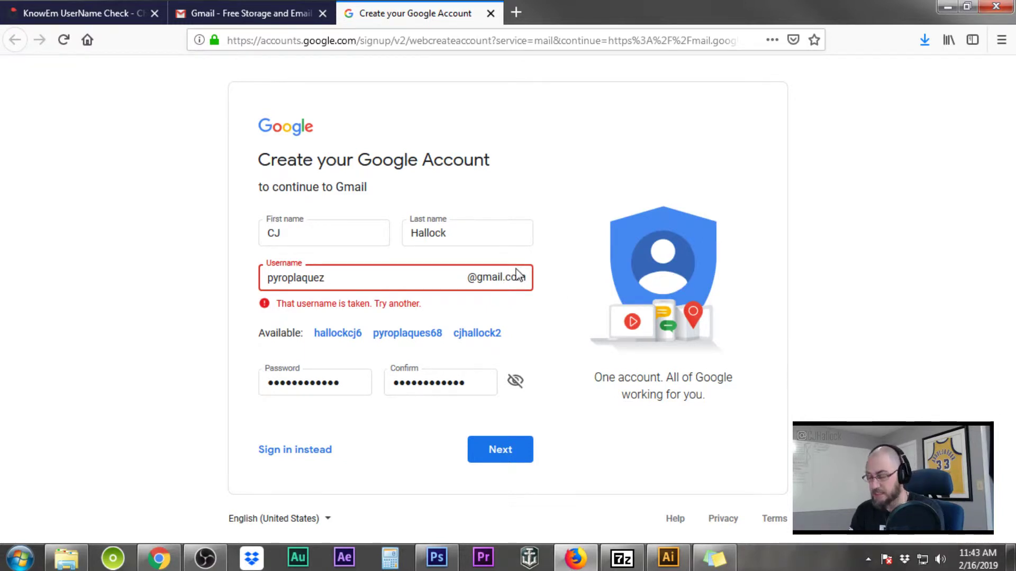
pyautogui.press('BackSpace')
pyautogui.write('s')
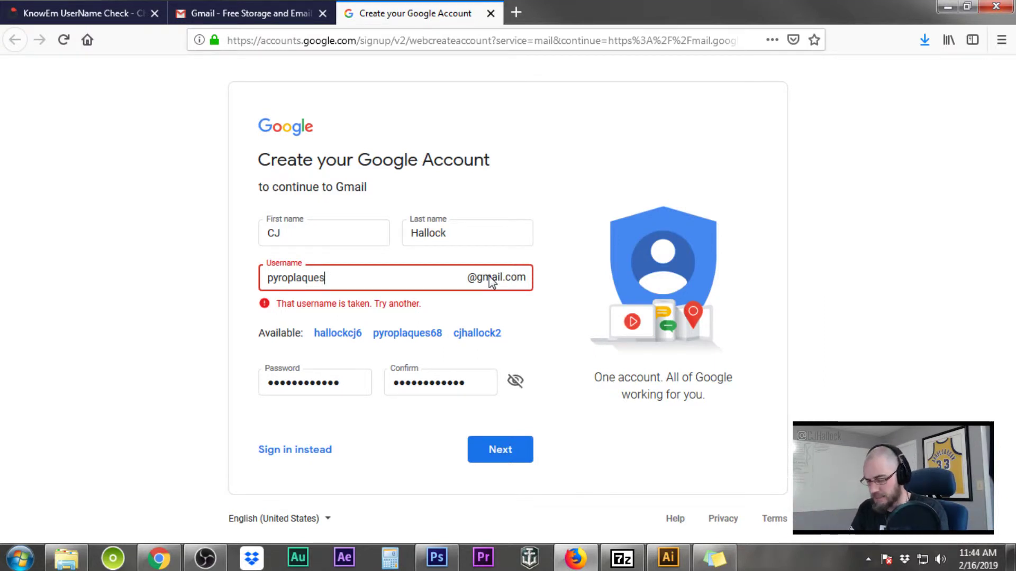
pyautogui.write('x')
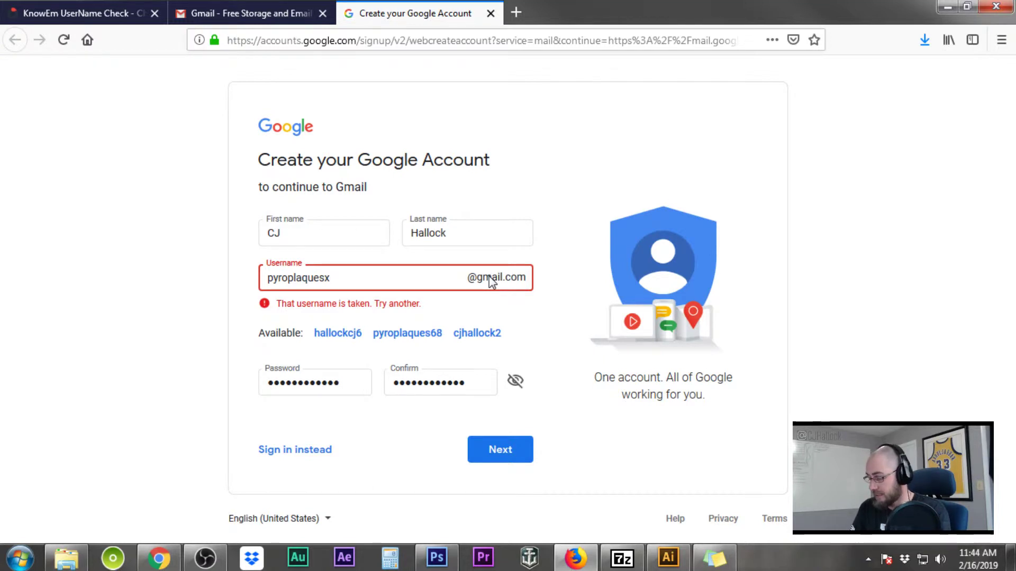
pyautogui.press('BackSpace')
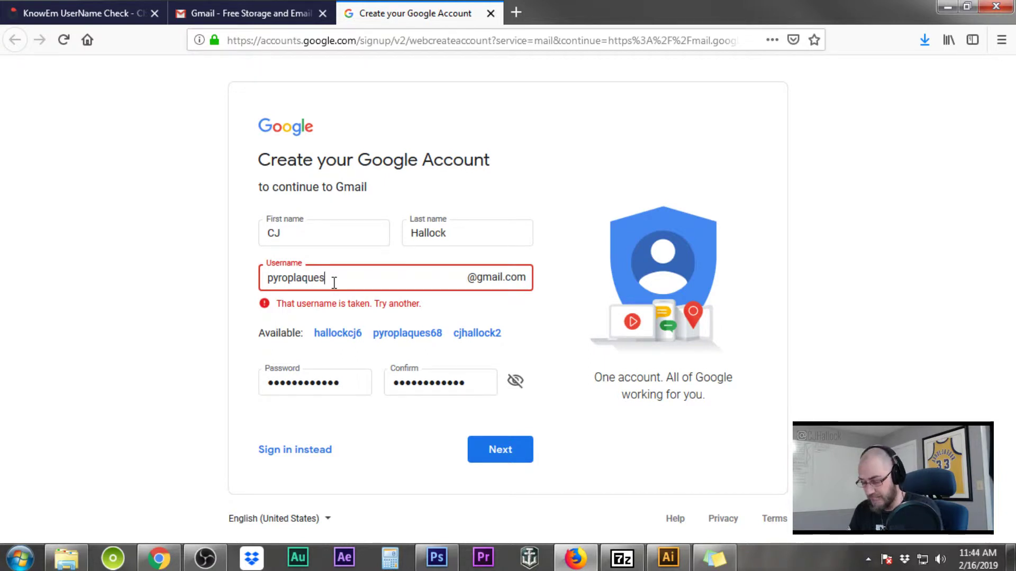
pyautogui.write('com')
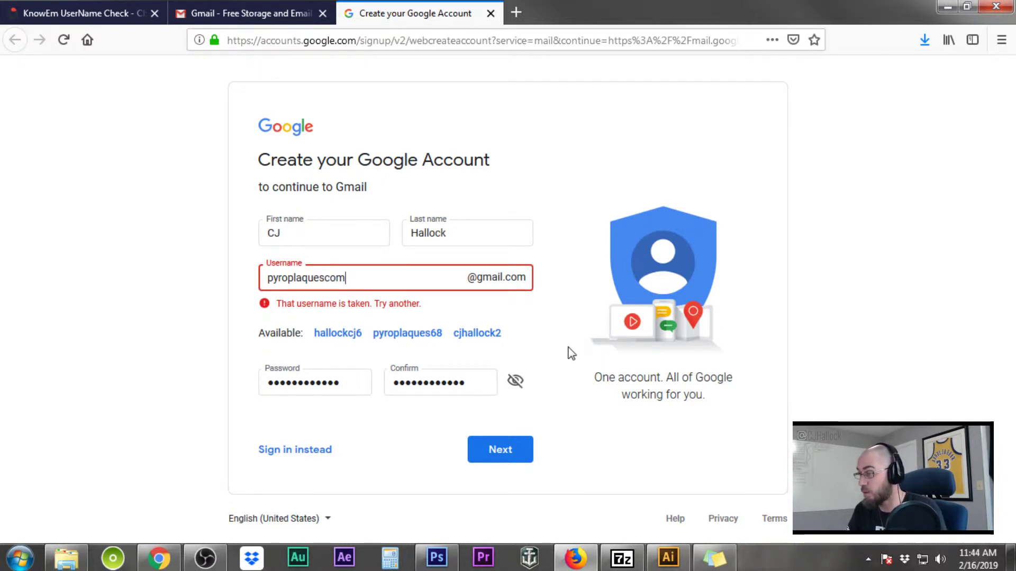
pyautogui.click(500, 456)
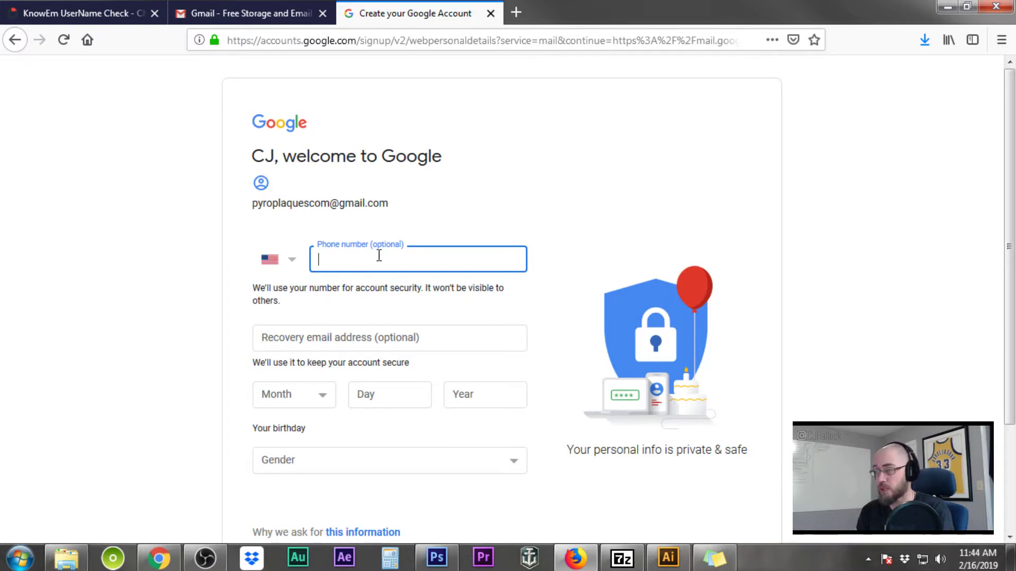
pyautogui.click(371, 337)
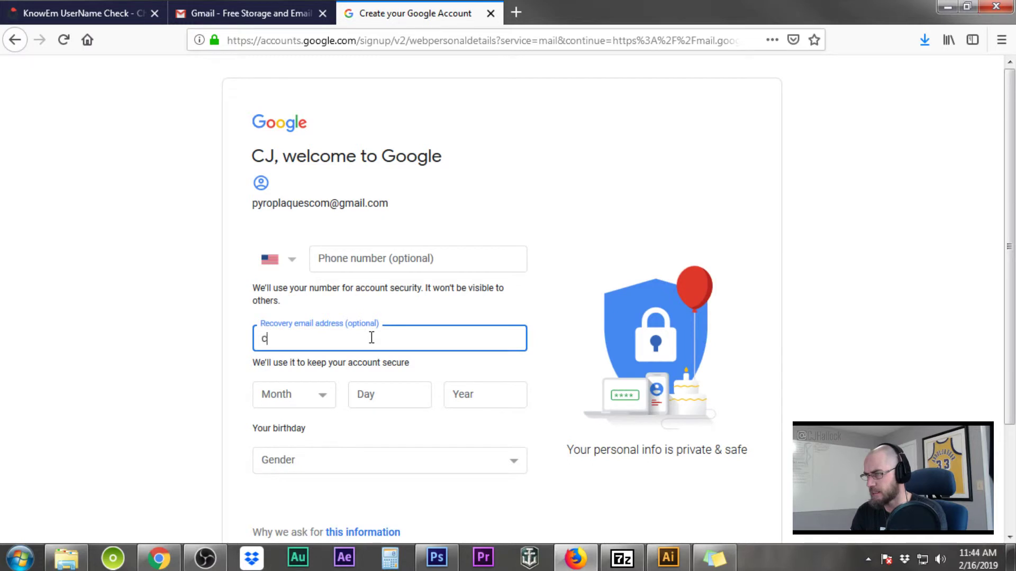
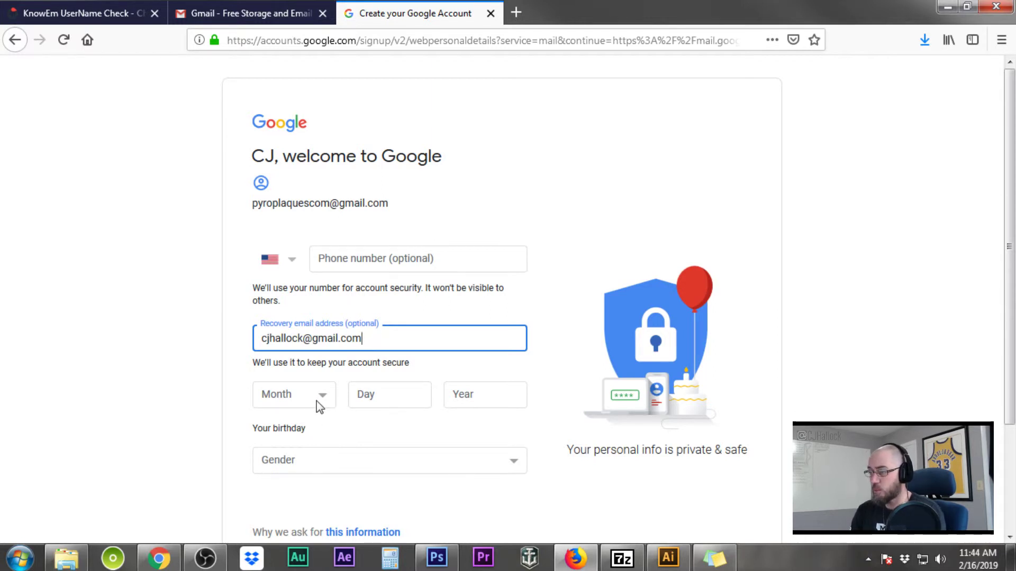
pyautogui.click(316, 401)
pyautogui.click(288, 209)
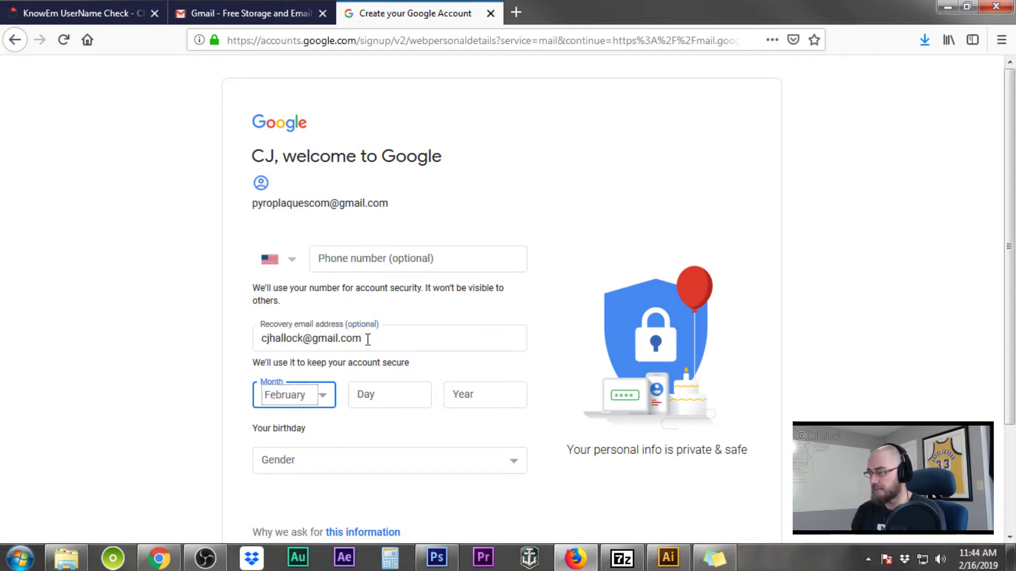
pyautogui.click(394, 390)
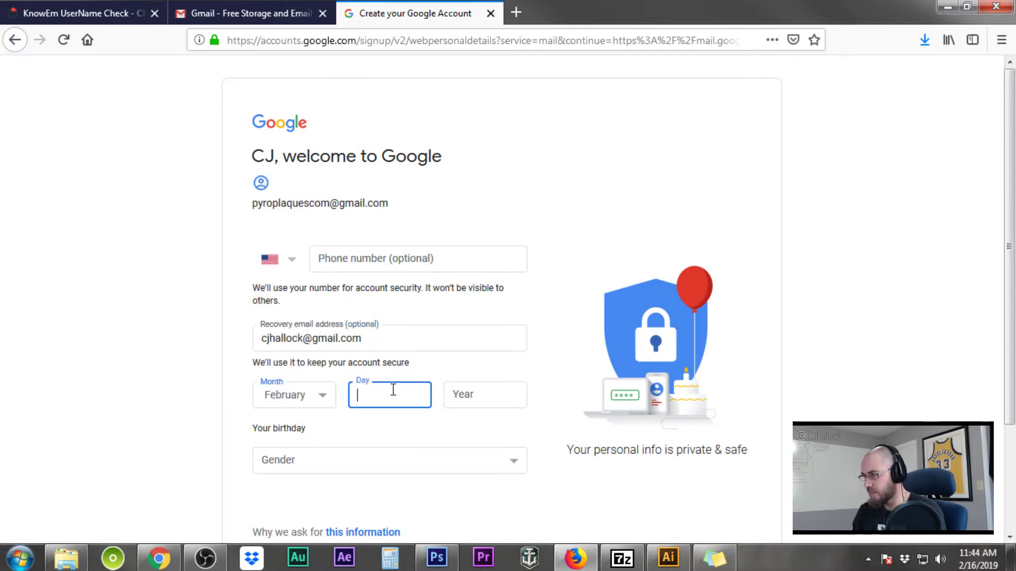
pyautogui.write('17')
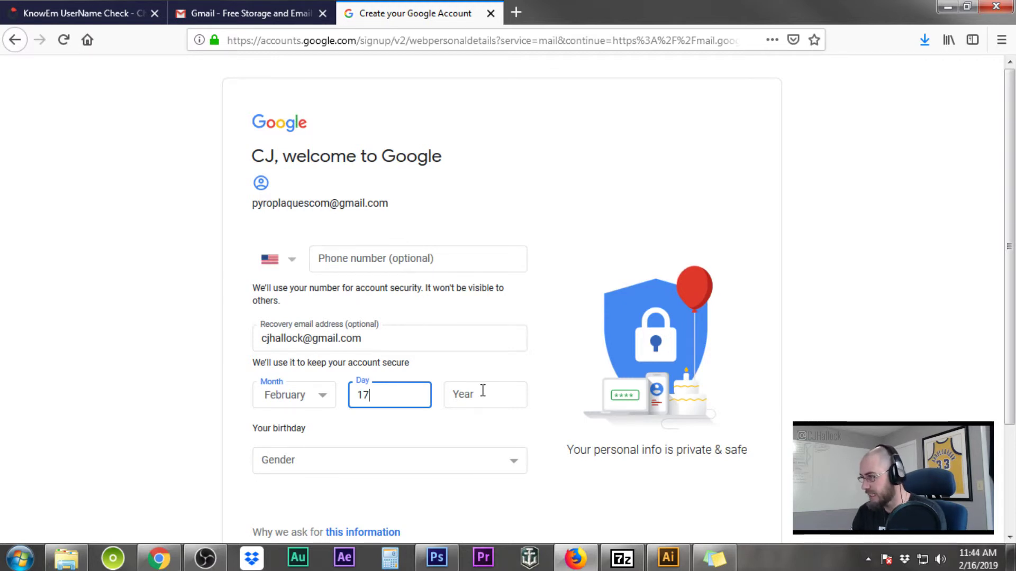
pyautogui.click(482, 390)
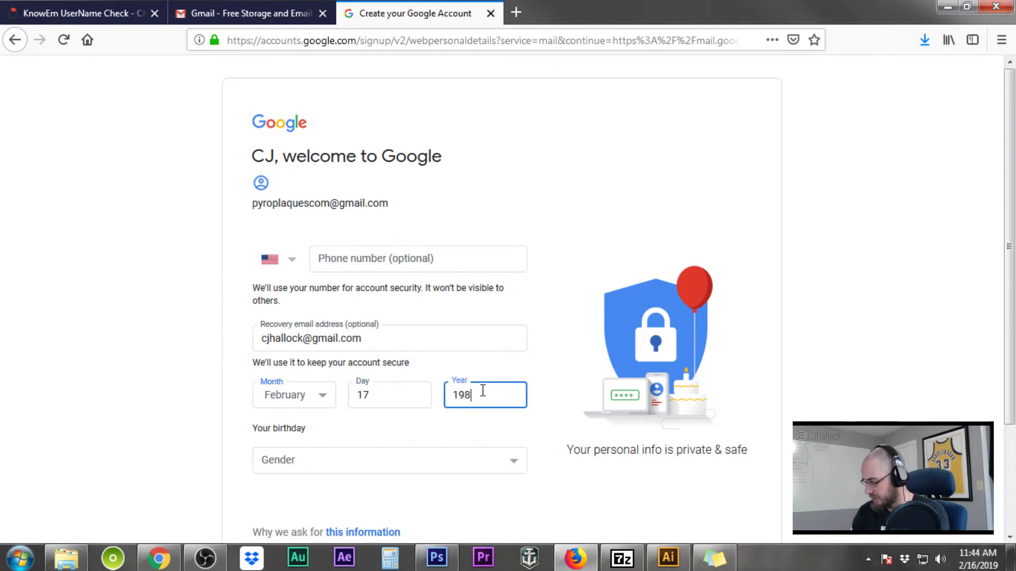
pyautogui.write('1982')
# Set the gender to Male and submit the personal details
pyautogui.click(338, 461)
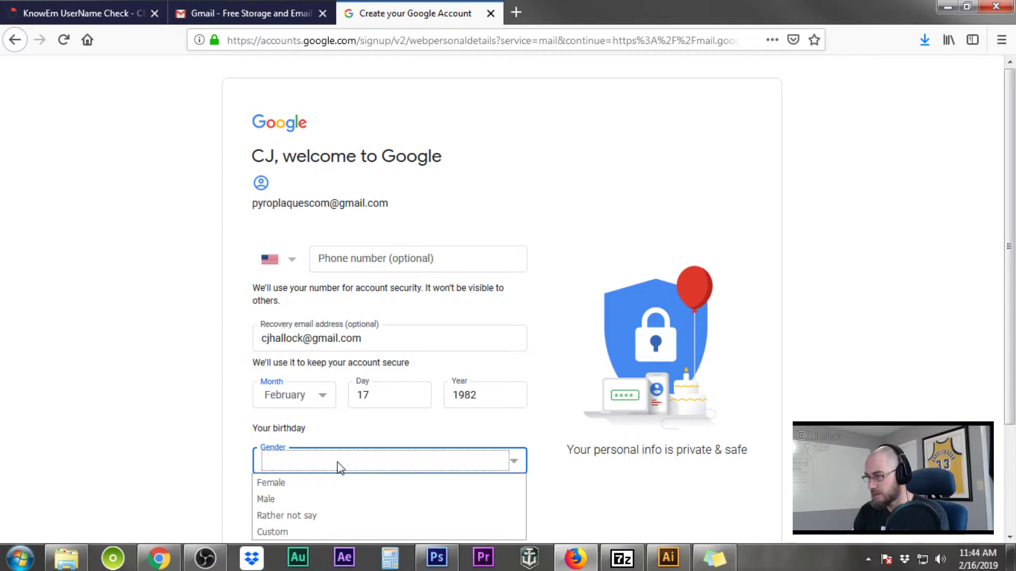
pyautogui.click(285, 500)
pyautogui.click(580, 490)
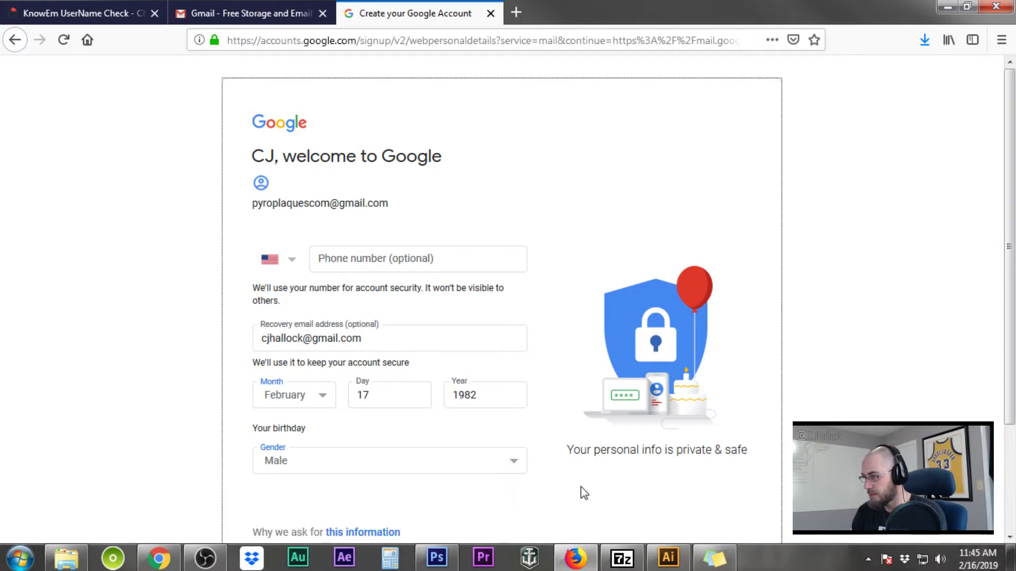
pyautogui.scroll(-3, 582, 491)
pyautogui.click(509, 460)
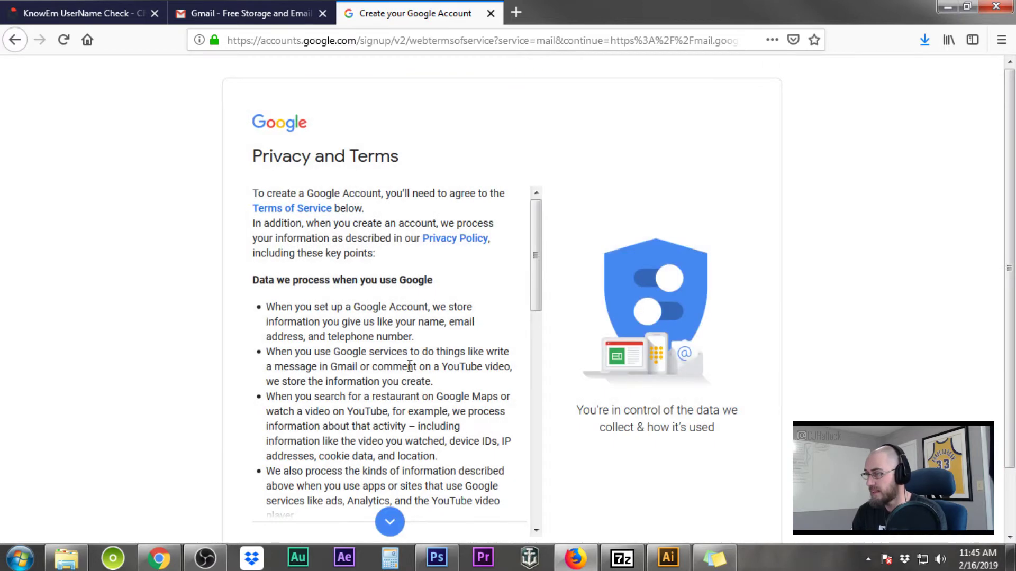
# Read through the Privacy and Terms and agree, creating the account
pyautogui.scroll(-10, 466, 326)
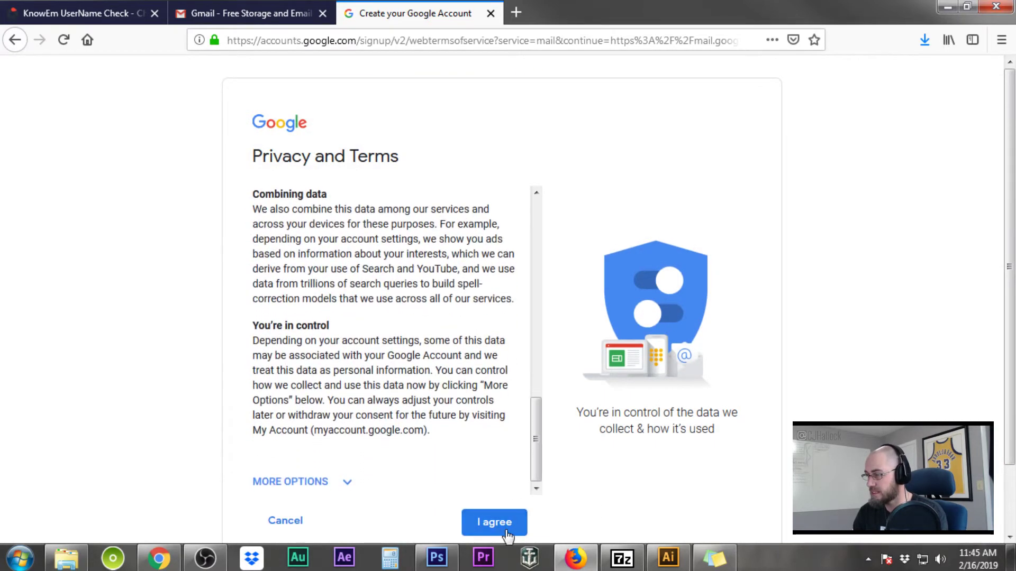
pyautogui.scroll(-3, 408, 387)
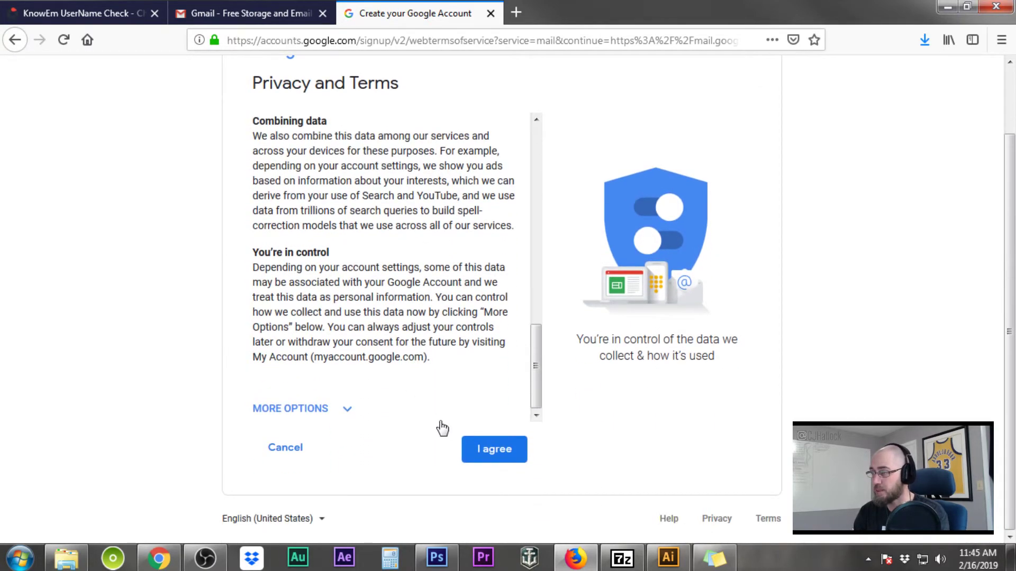
pyautogui.click(506, 450)
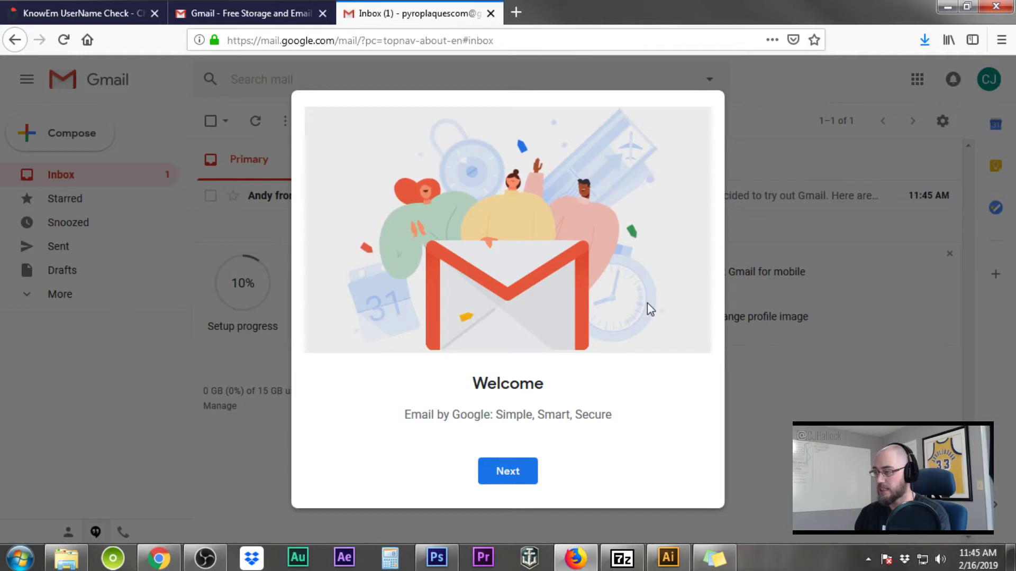
# Get past the Gmail welcome screen and confirm the Compact inbox view
pyautogui.click(508, 471)
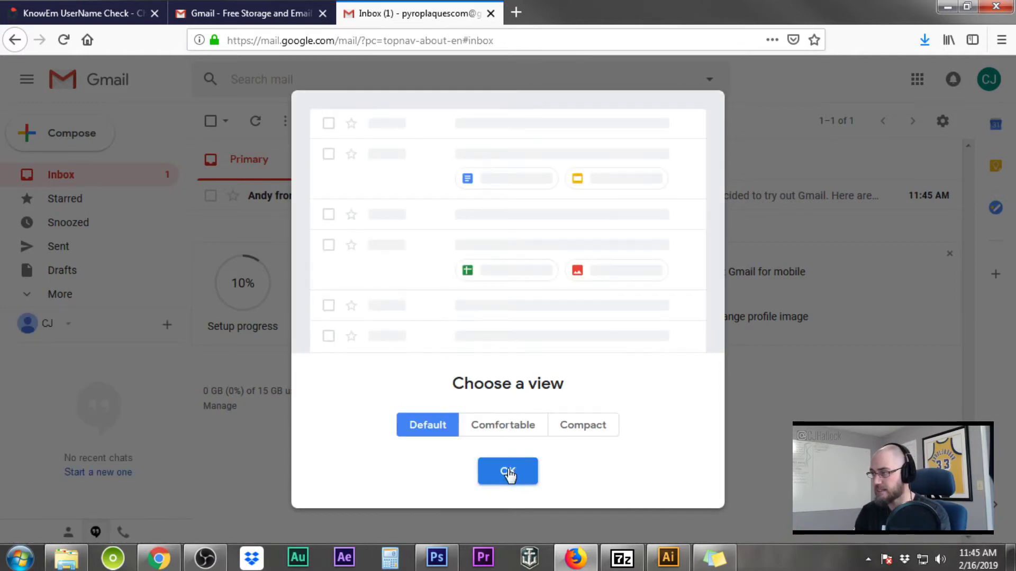
pyautogui.click(567, 431)
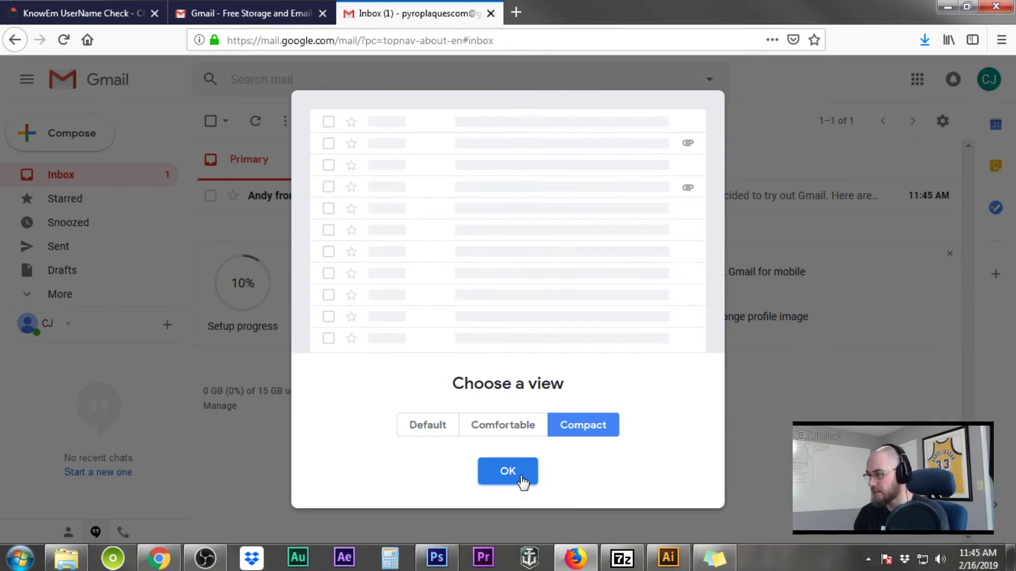
pyautogui.click(507, 471)
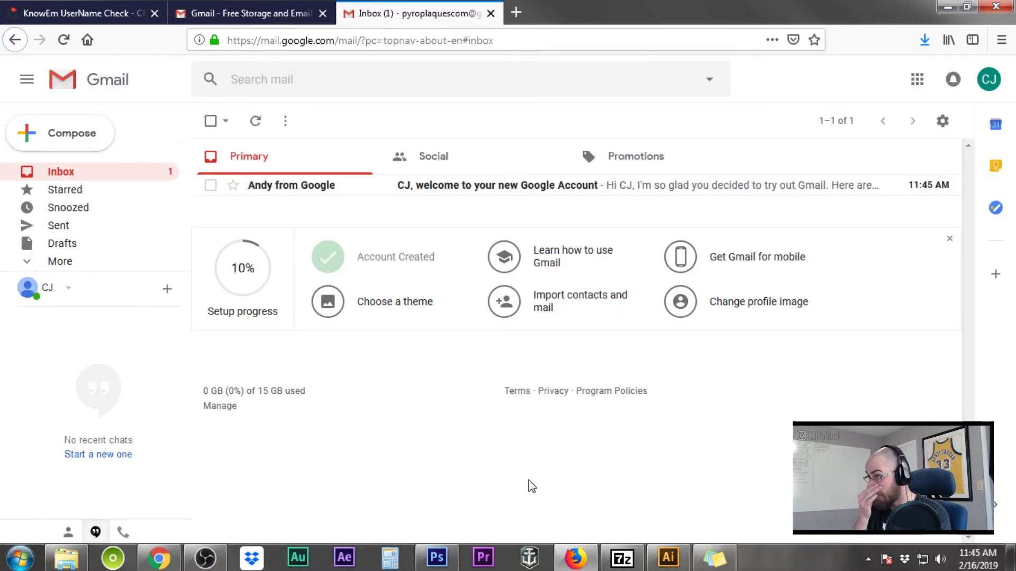